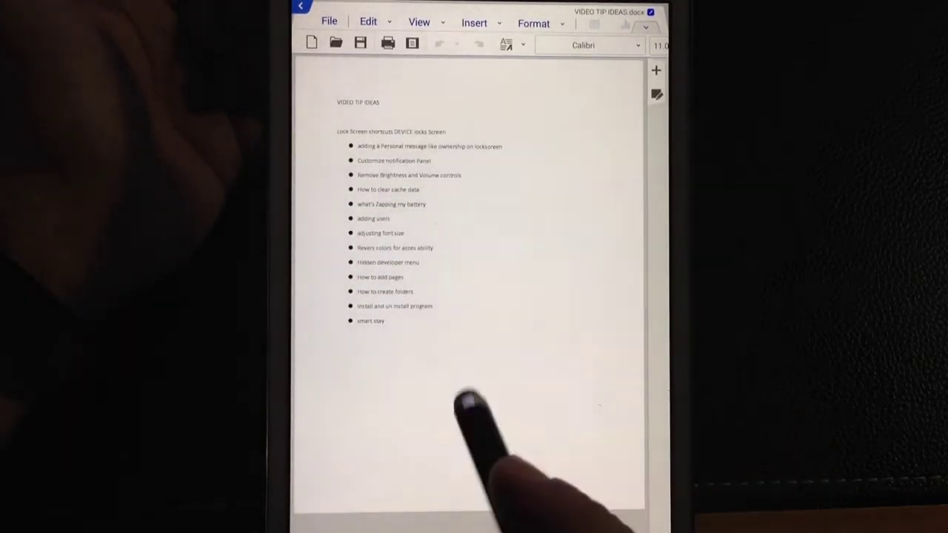
- Start an empty bullet after 'smart stay' and bring up the input-method choices
click(385, 320)
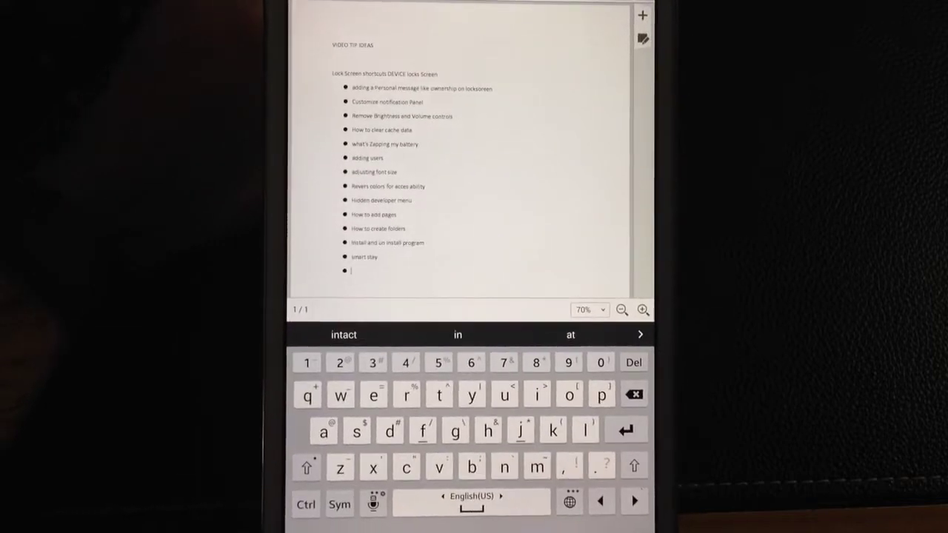
click(376, 500)
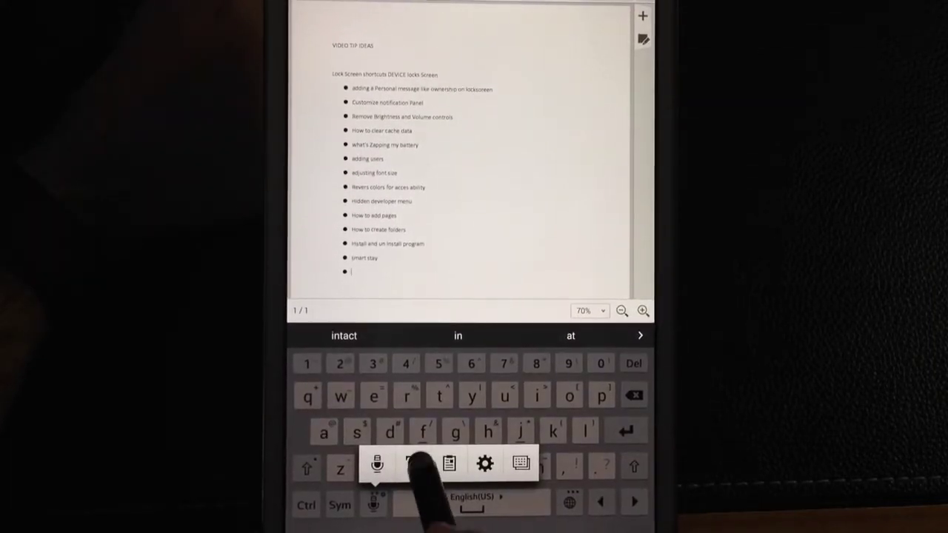
- Choose handwriting input from the keyboard toolbar for the new bullet
click(415, 465)
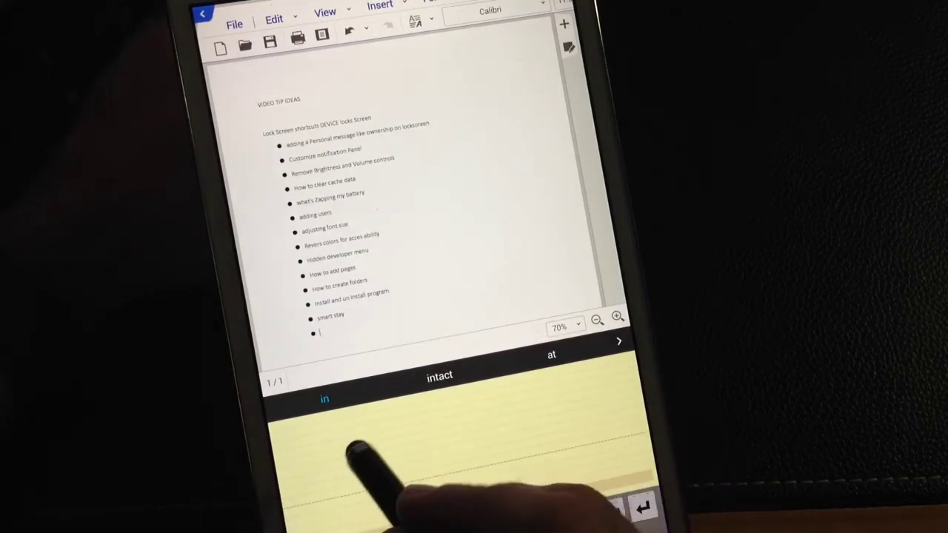
- Handwrite 'Can you' with the stylus onto the new bullet
drag(329, 444, 363, 488)
mouse_move(367, 455)
mouse_down()
mouse_move(392, 489)
mouse_move(444, 489)
mouse_up()
text(Can)
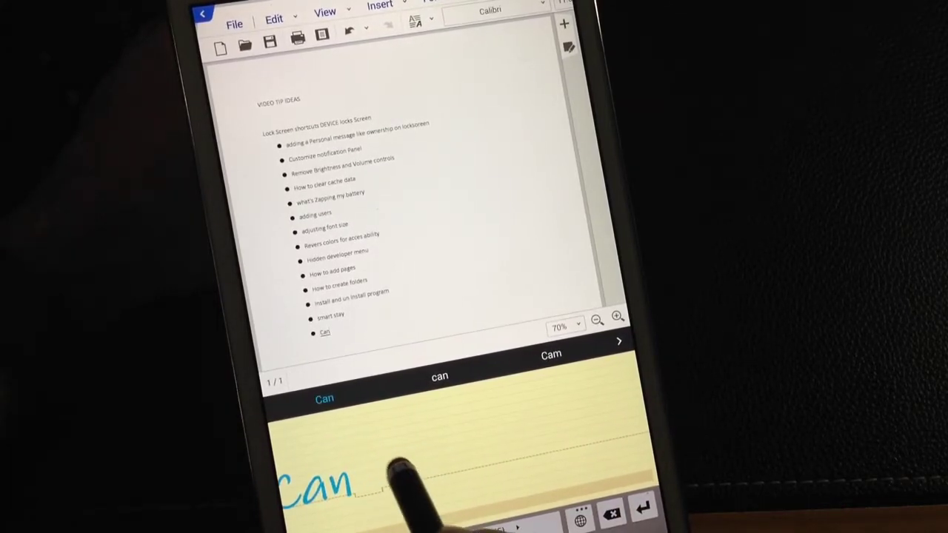
mouse_move(403, 456)
mouse_down()
mouse_move(426, 510)
mouse_move(444, 474)
mouse_move(474, 473)
mouse_up()
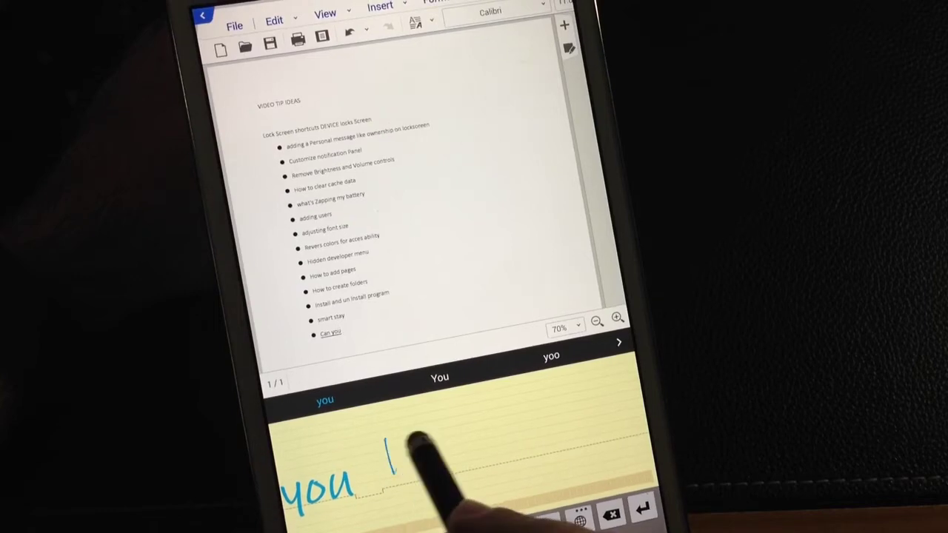
- Handwrite 'believe' and pick the correct candidate so the bullet reads 'Can you believe'
mouse_move(385, 440)
mouse_down()
mouse_move(426, 474)
mouse_move(470, 467)
mouse_up()
drag(462, 419, 474, 466)
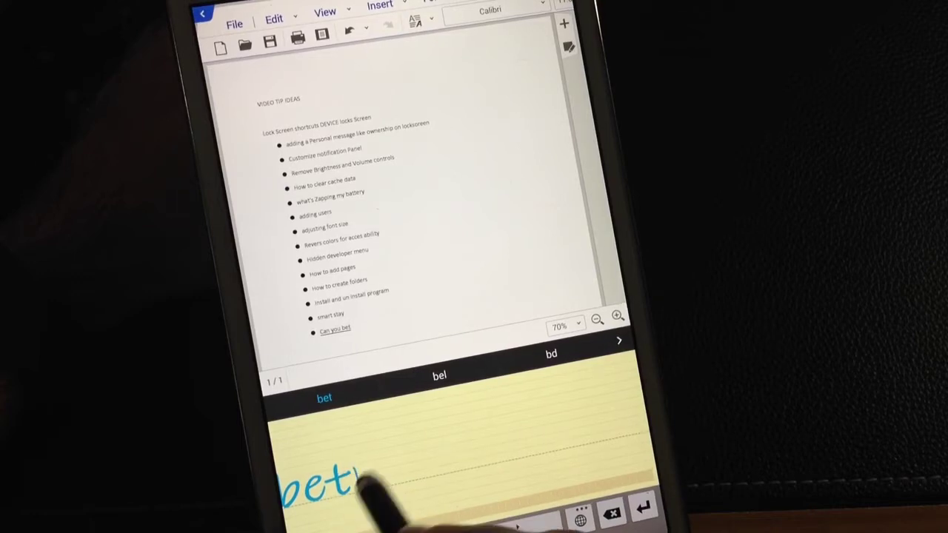
drag(371, 462, 374, 489)
mouse_move(399, 463)
mouse_down()
mouse_move(389, 485)
mouse_move(455, 481)
mouse_up()
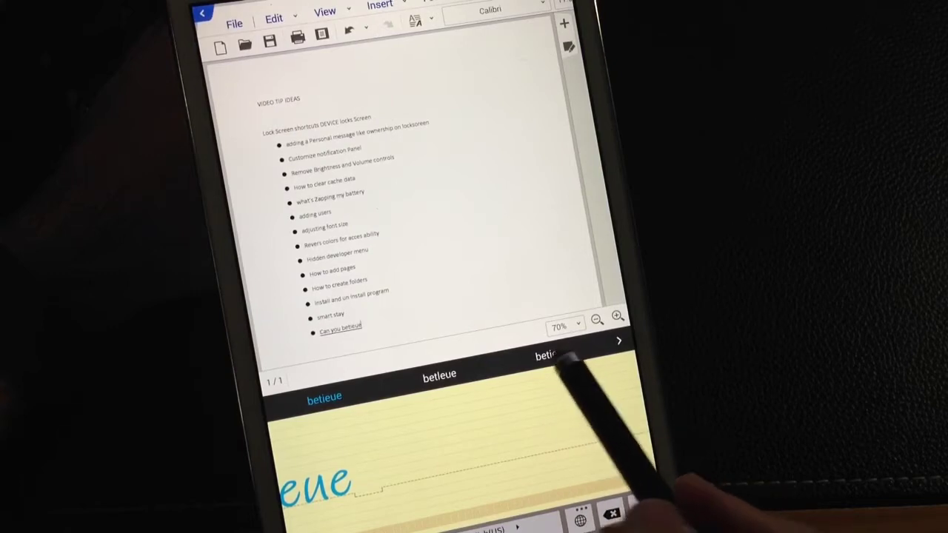
click(551, 356)
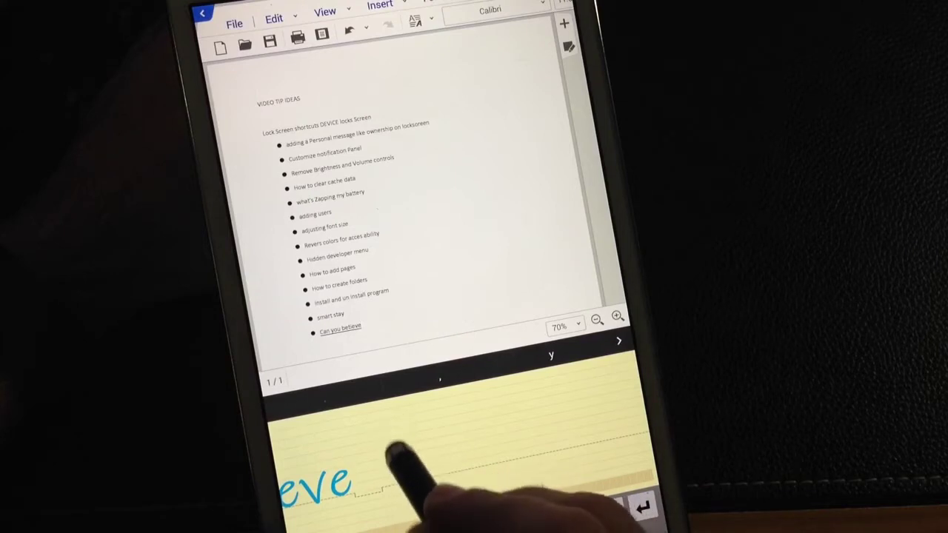
- Handwrite 'how well the pen Works On' to extend the bullet toward the full sentence
drag(444, 455, 622, 429)
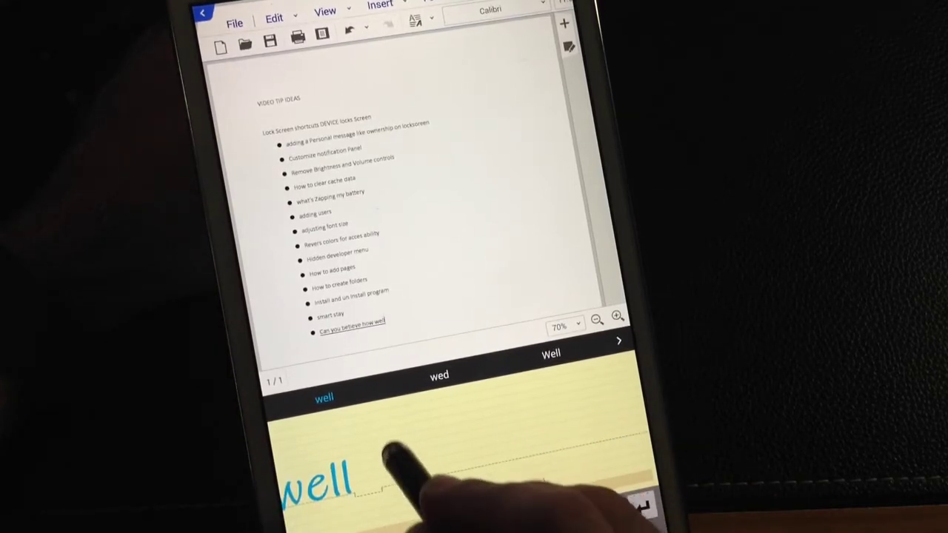
mouse_move(400, 444)
mouse_down()
mouse_move(459, 452)
mouse_move(599, 433)
mouse_up()
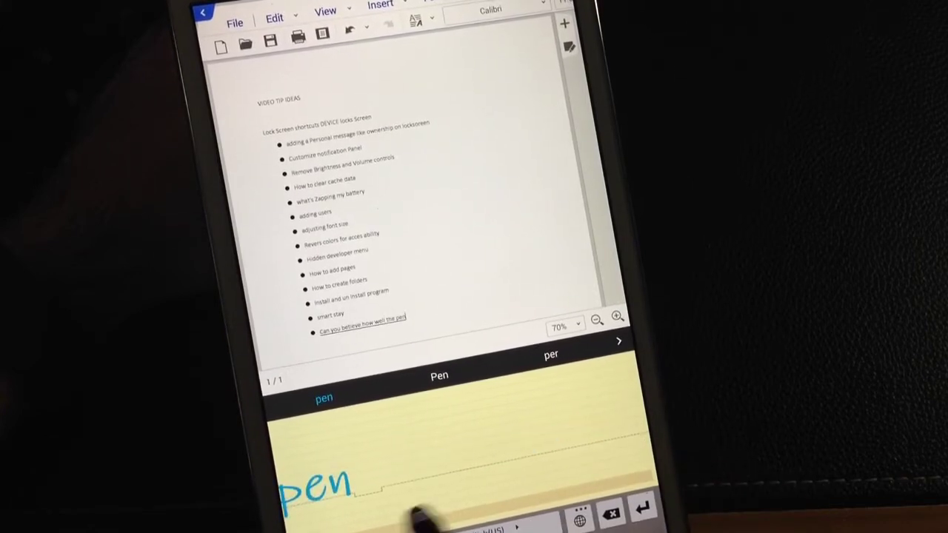
mouse_move(455, 455)
mouse_down()
mouse_move(547, 437)
mouse_move(574, 444)
mouse_up()
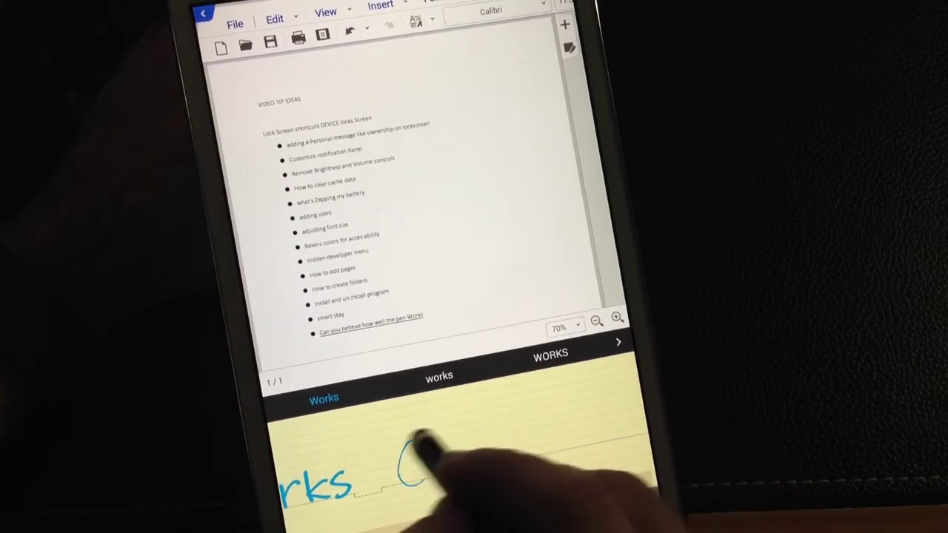
drag(422, 444, 481, 460)
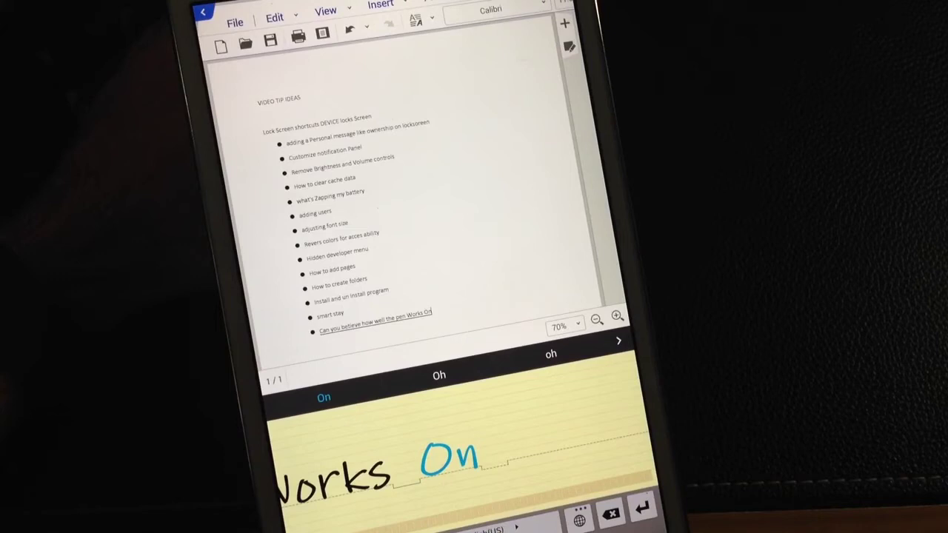
mouse_move(400, 437)
mouse_down()
mouse_move(436, 474)
mouse_move(474, 459)
mouse_up()
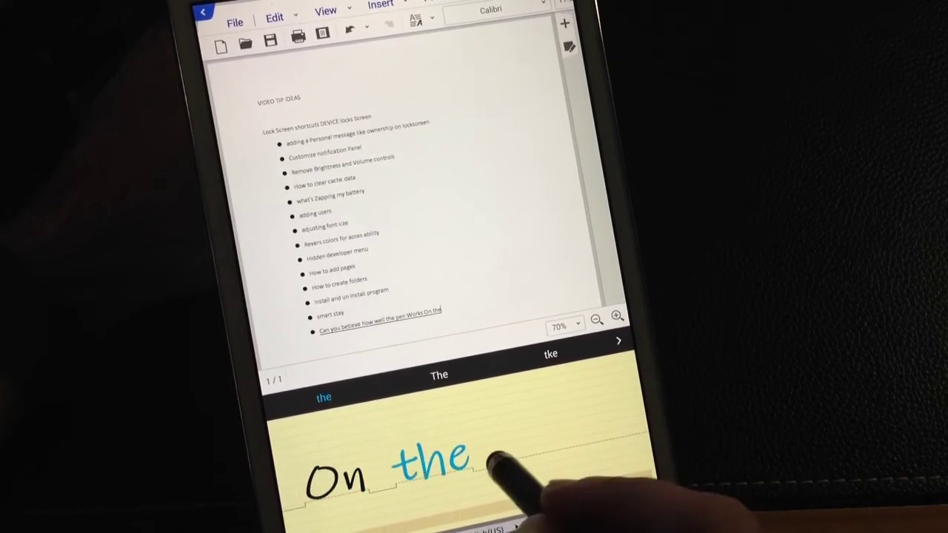
mouse_move(385, 444)
mouse_down()
mouse_move(419, 463)
mouse_move(481, 444)
mouse_move(510, 452)
mouse_move(548, 429)
mouse_up()
text(tablet)
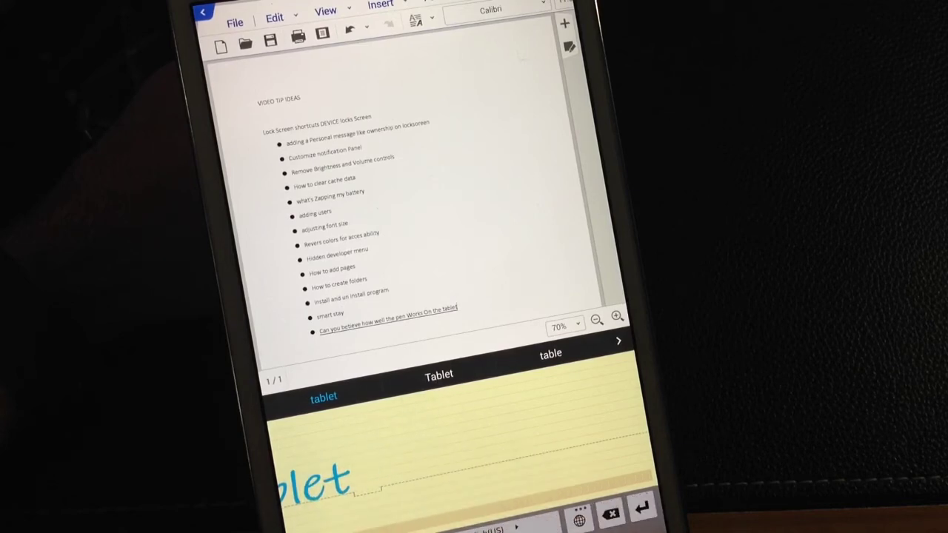
- Zoom to 110% and pan so the finished bullet's full text is readable
click(617, 317)
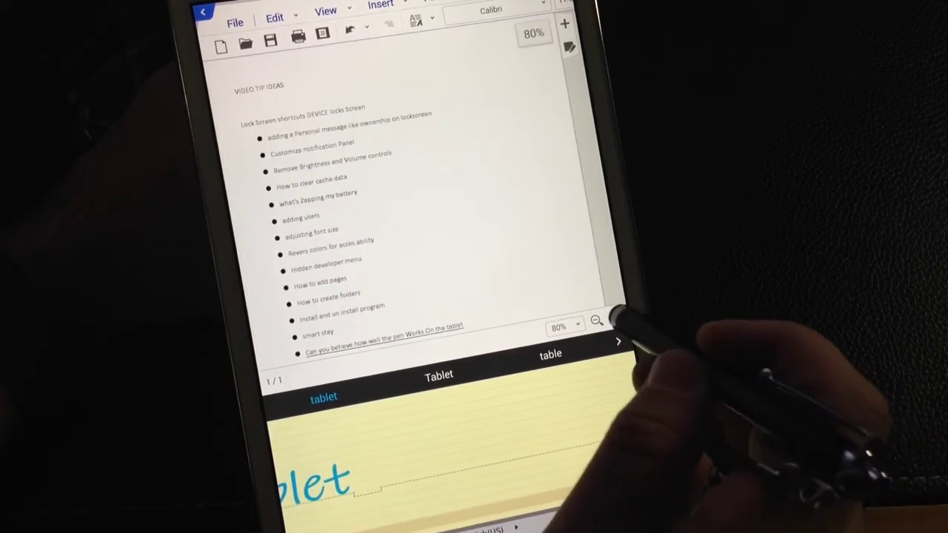
click(617, 316)
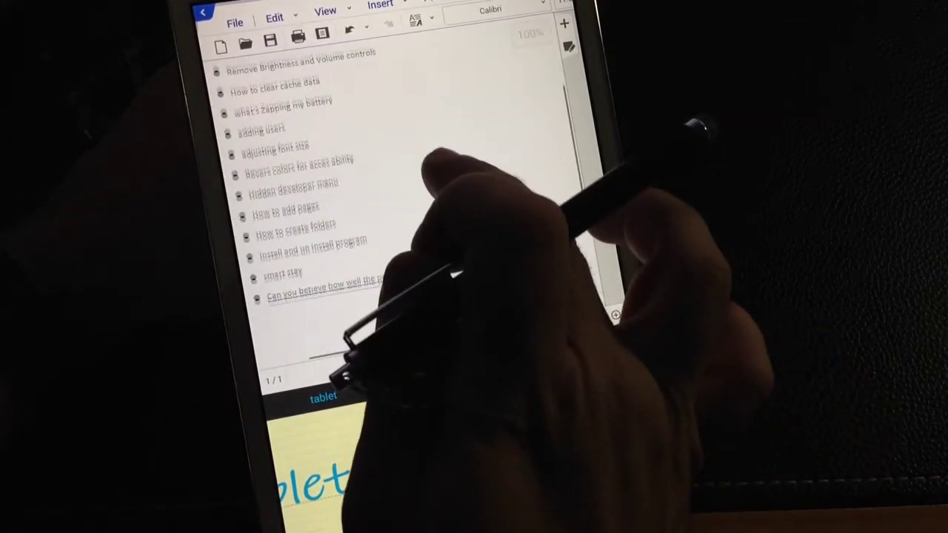
click(617, 316)
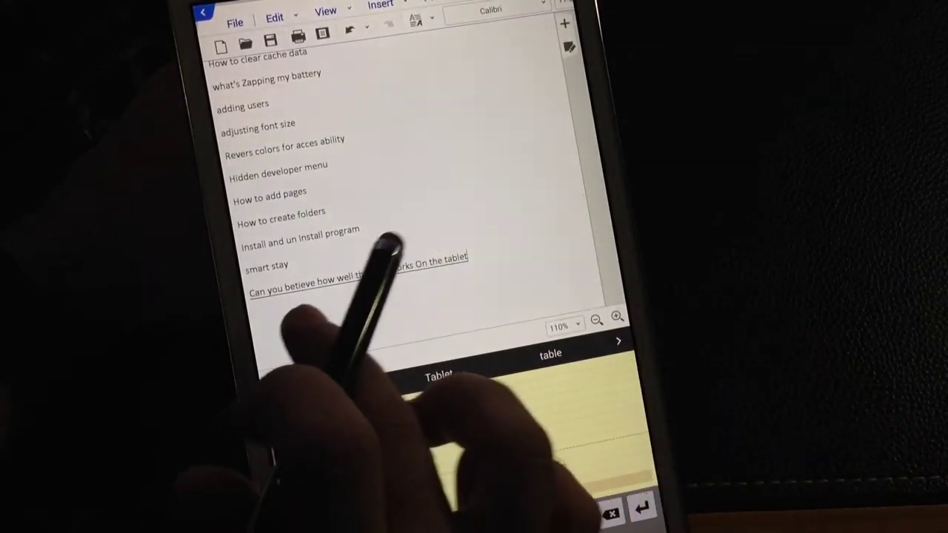
drag(355, 222, 422, 222)
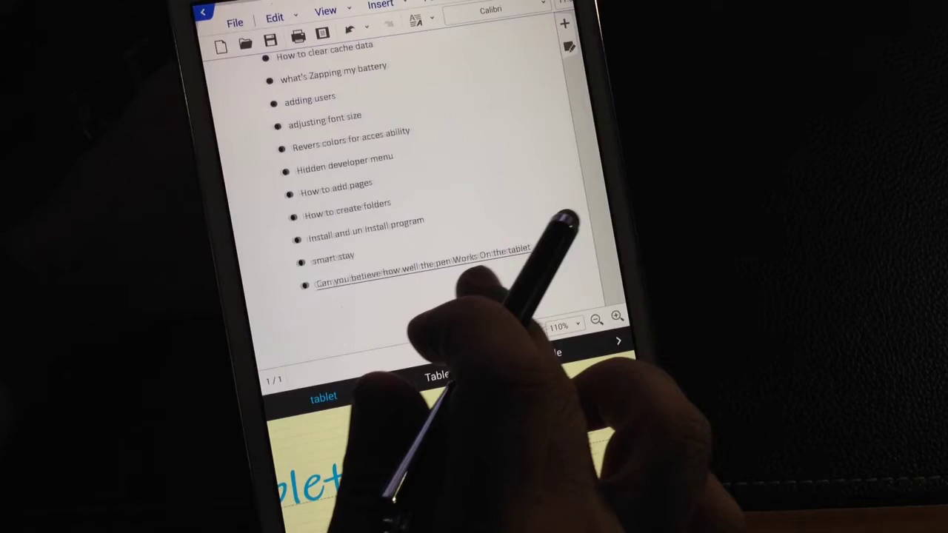
drag(281, 318, 248, 318)
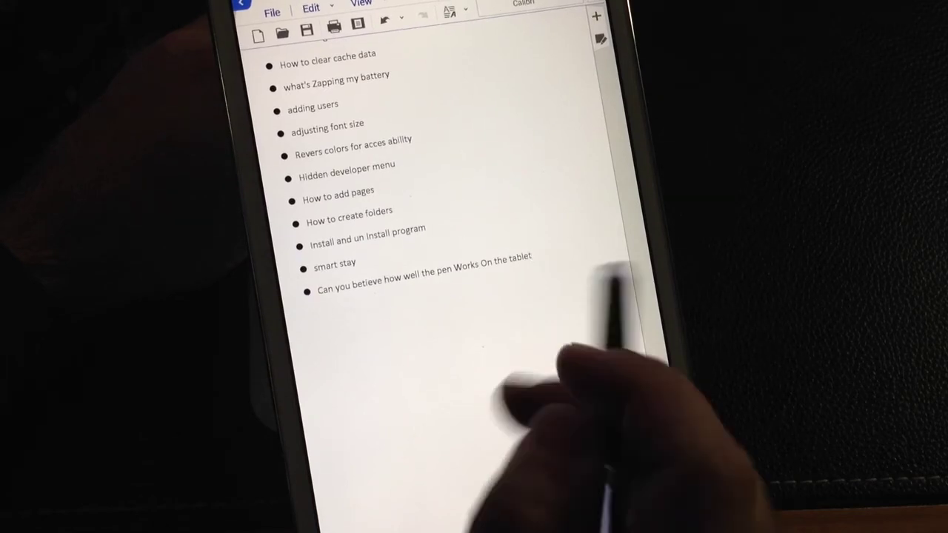
- Close VIDEO TIP IDEAS without saving and exit Hword to the home screen
click(473, 290)
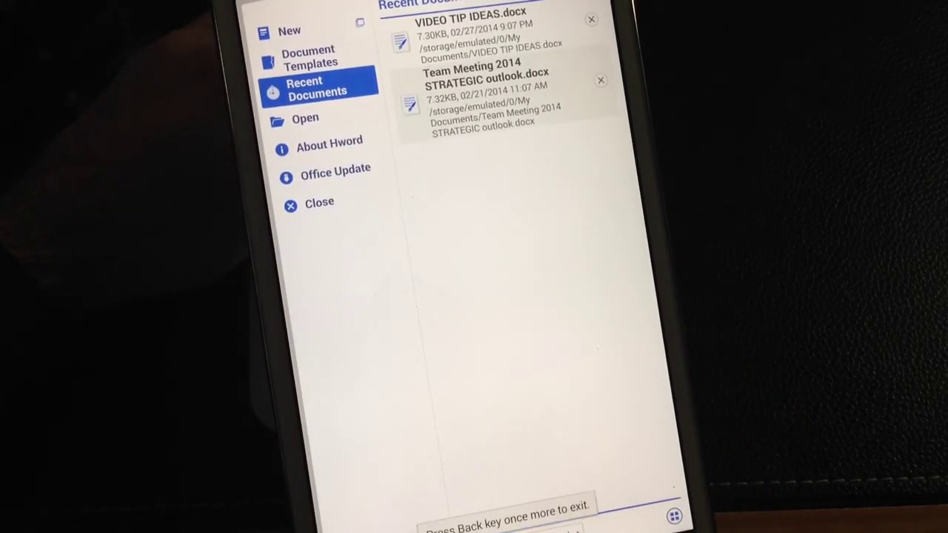
key(Escape)
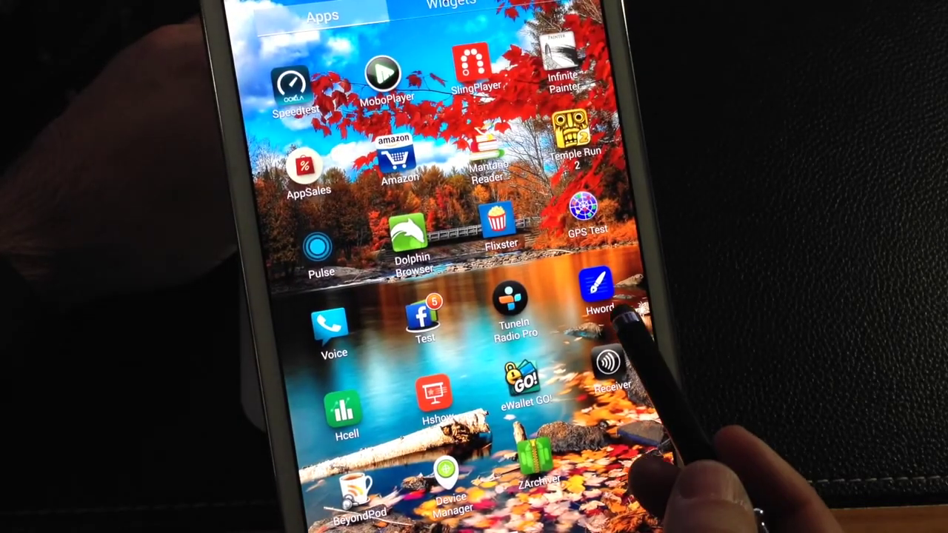